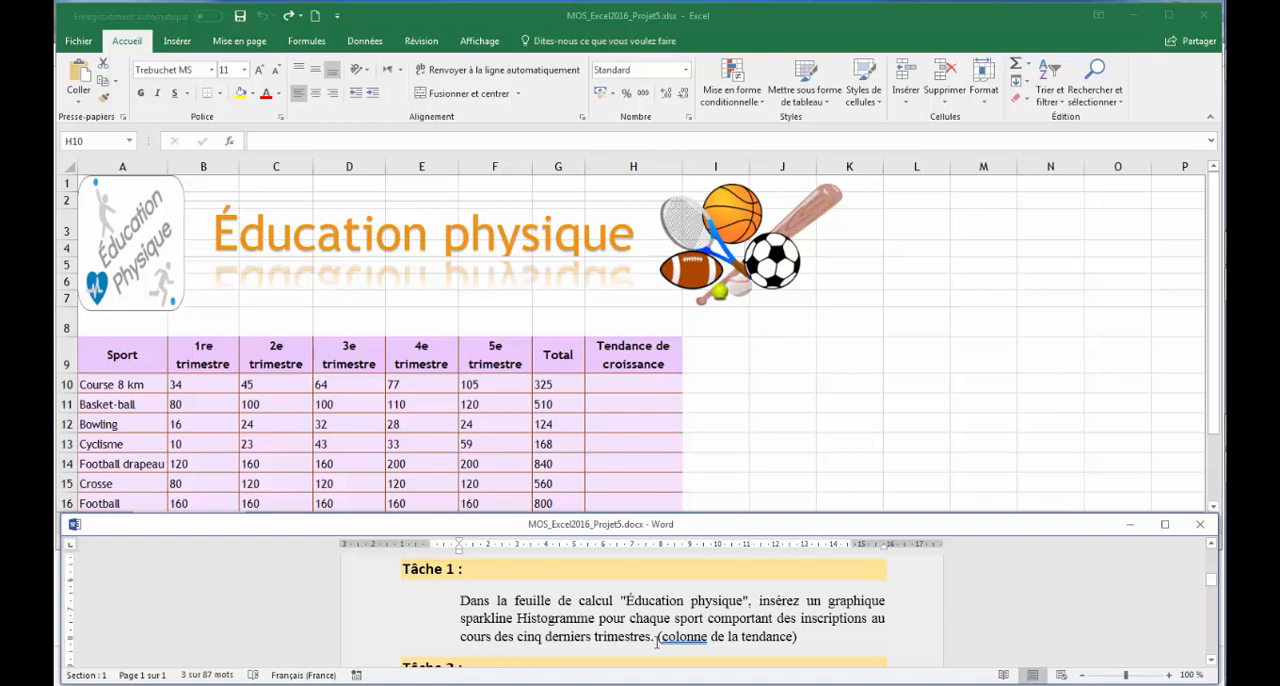
Insert a column (Histogramme) sparkline in H10 from data range B10:F10 and fill it down through H19
click(807, 450)
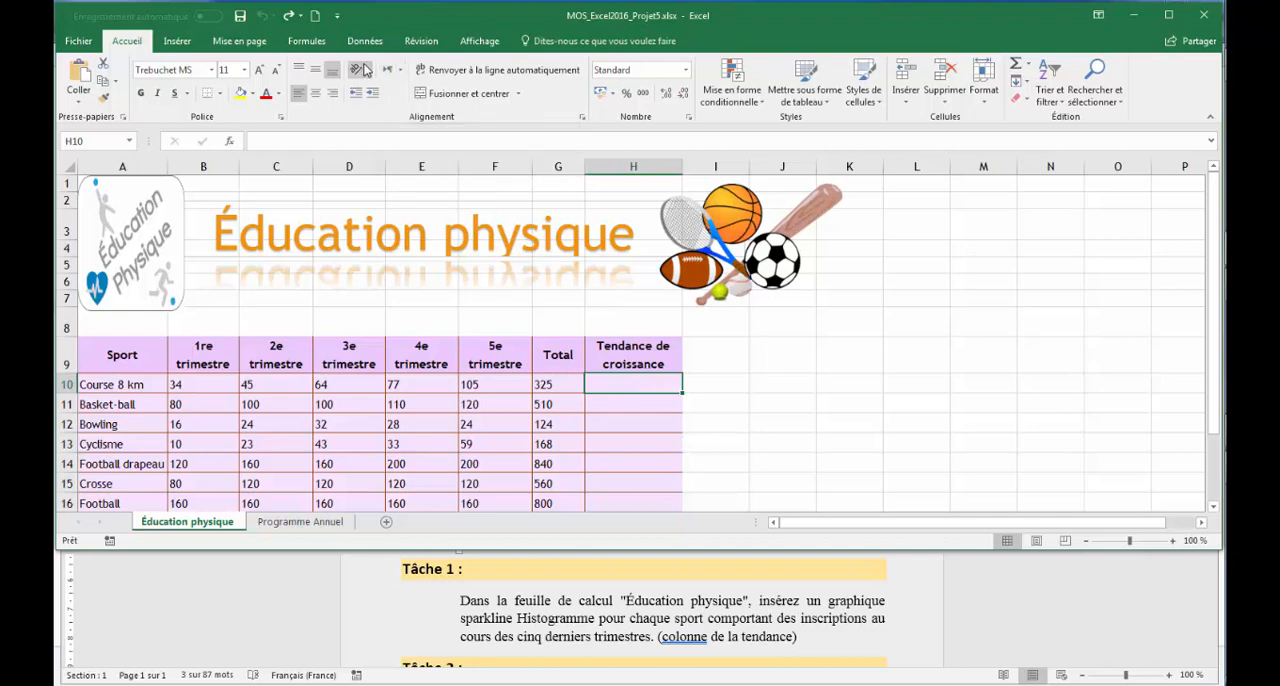
click(176, 41)
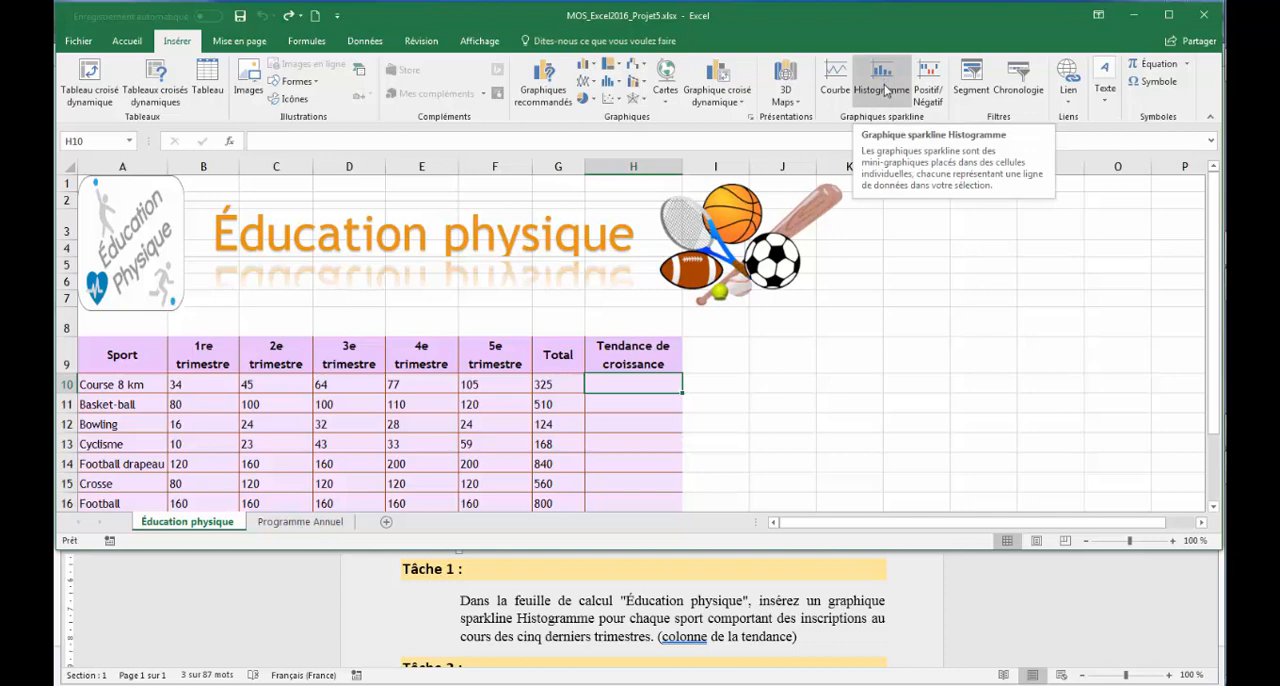
click(884, 90)
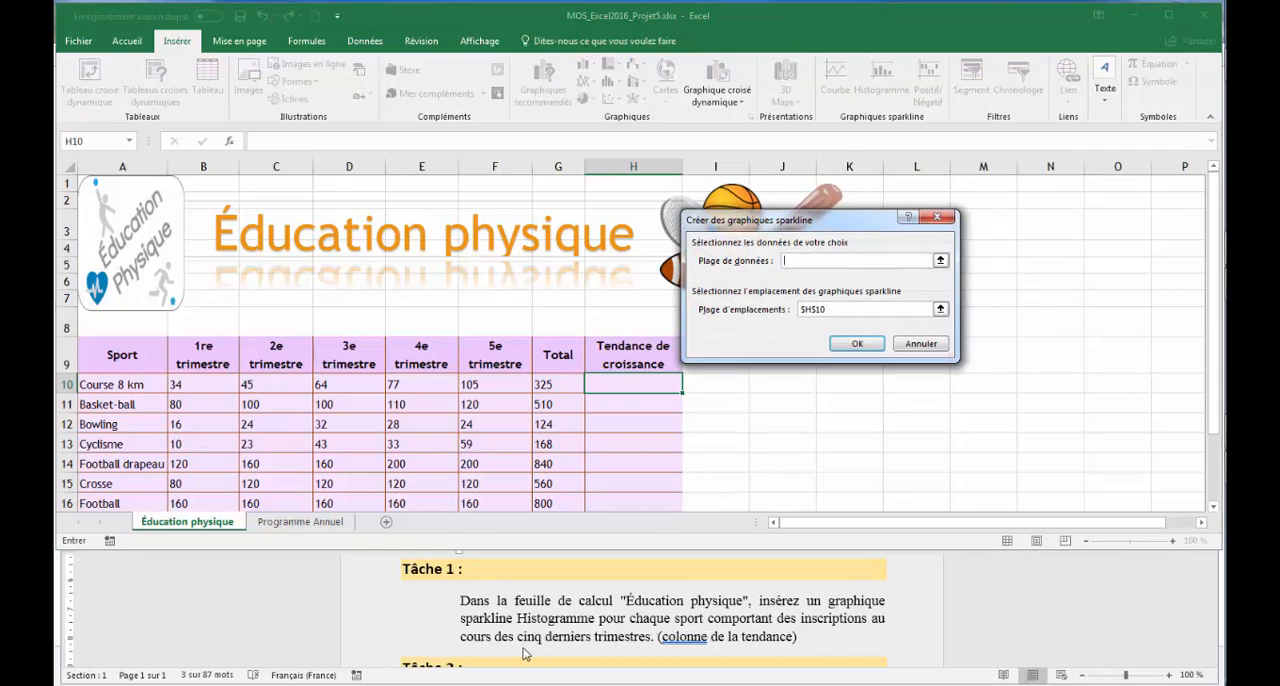
click(940, 260)
click(200, 384)
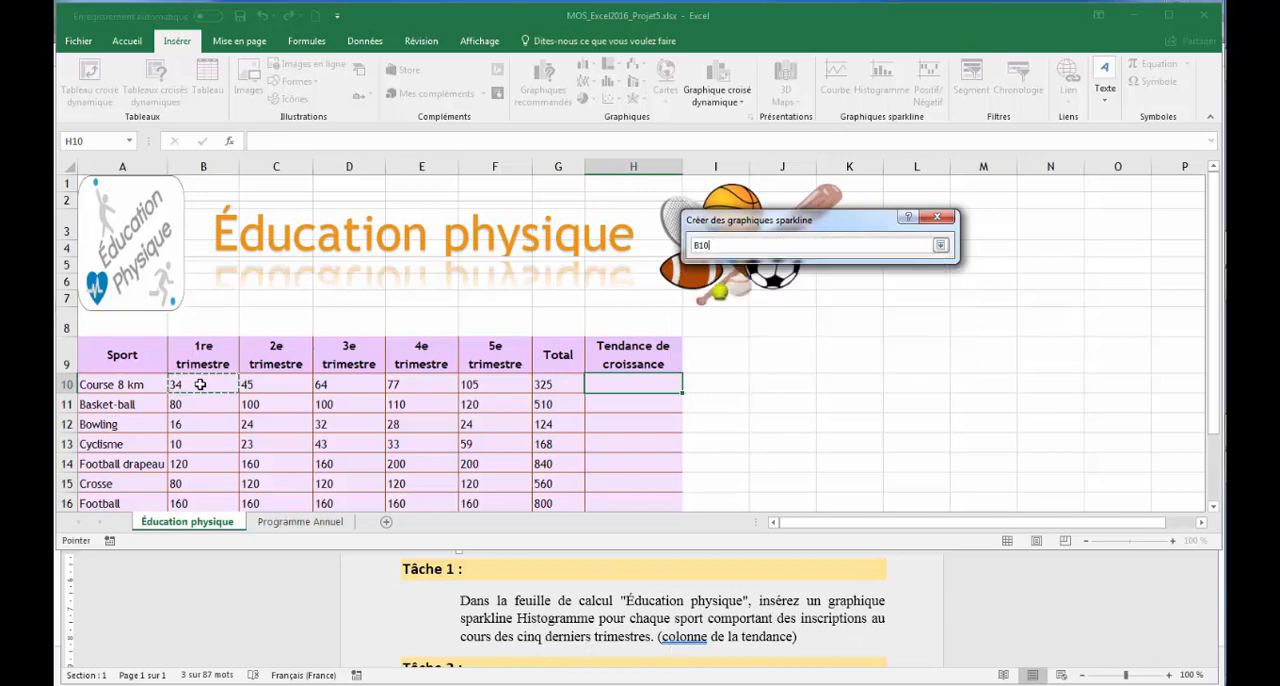
drag(200, 384, 504, 384)
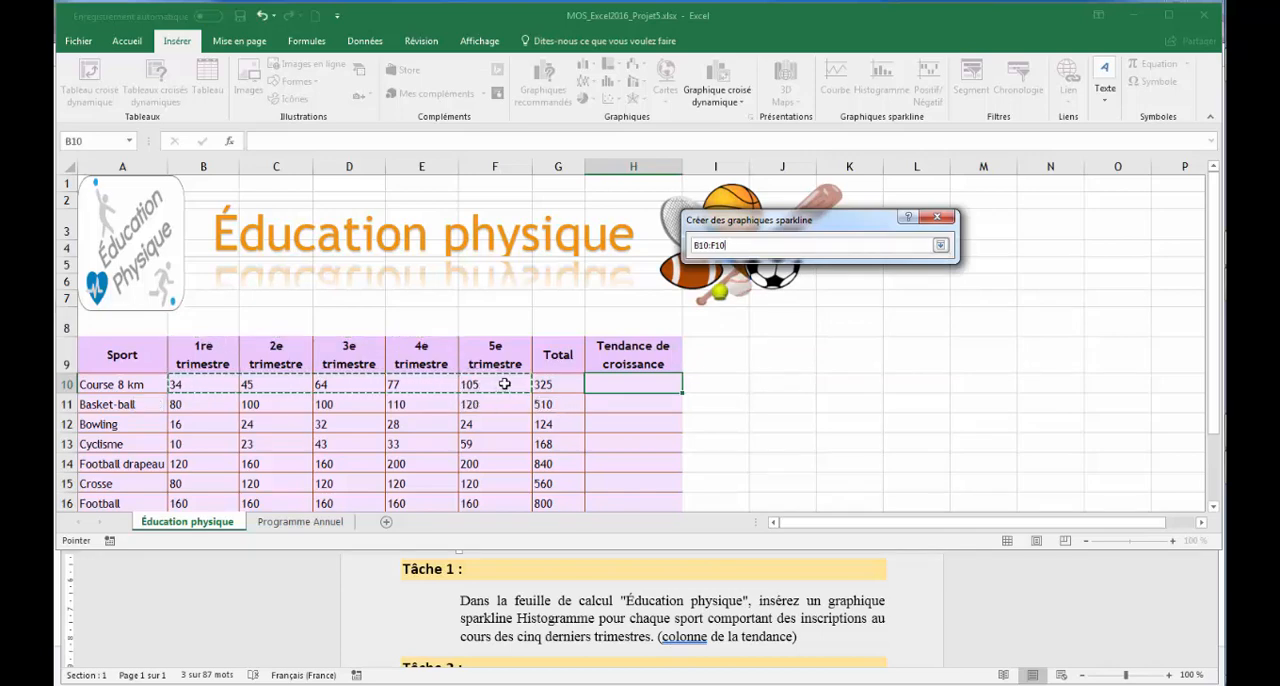
click(940, 246)
click(856, 345)
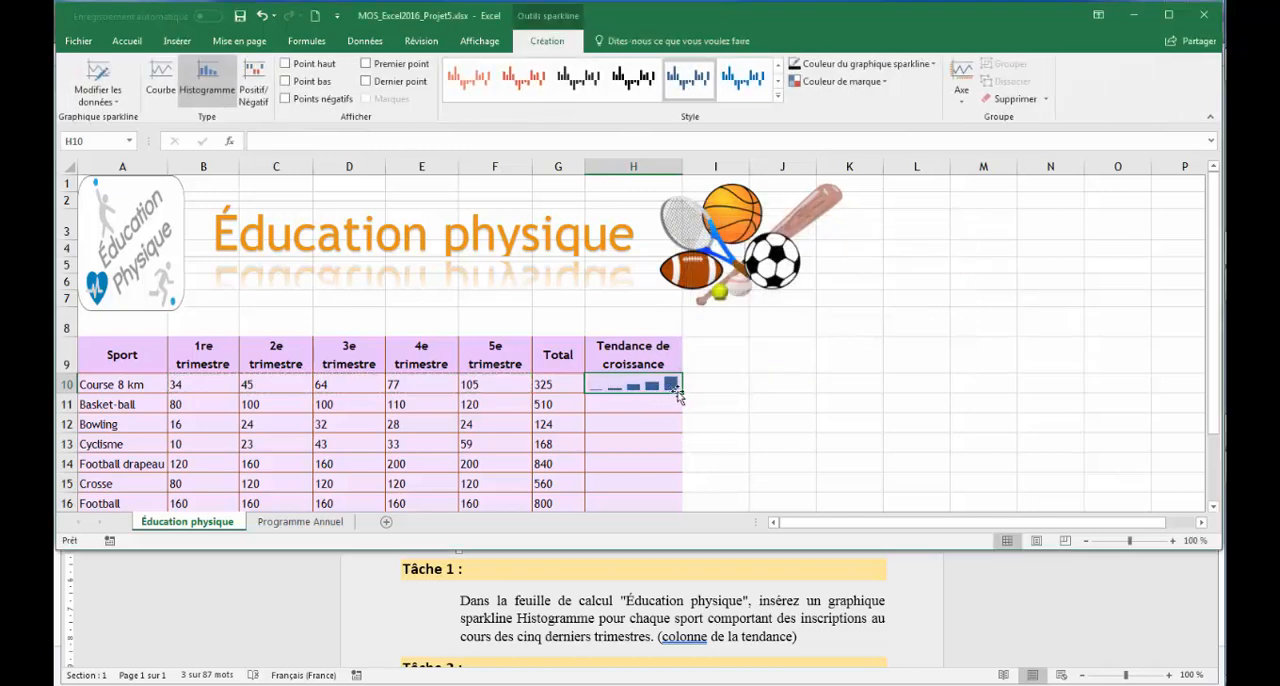
drag(680, 394, 650, 487)
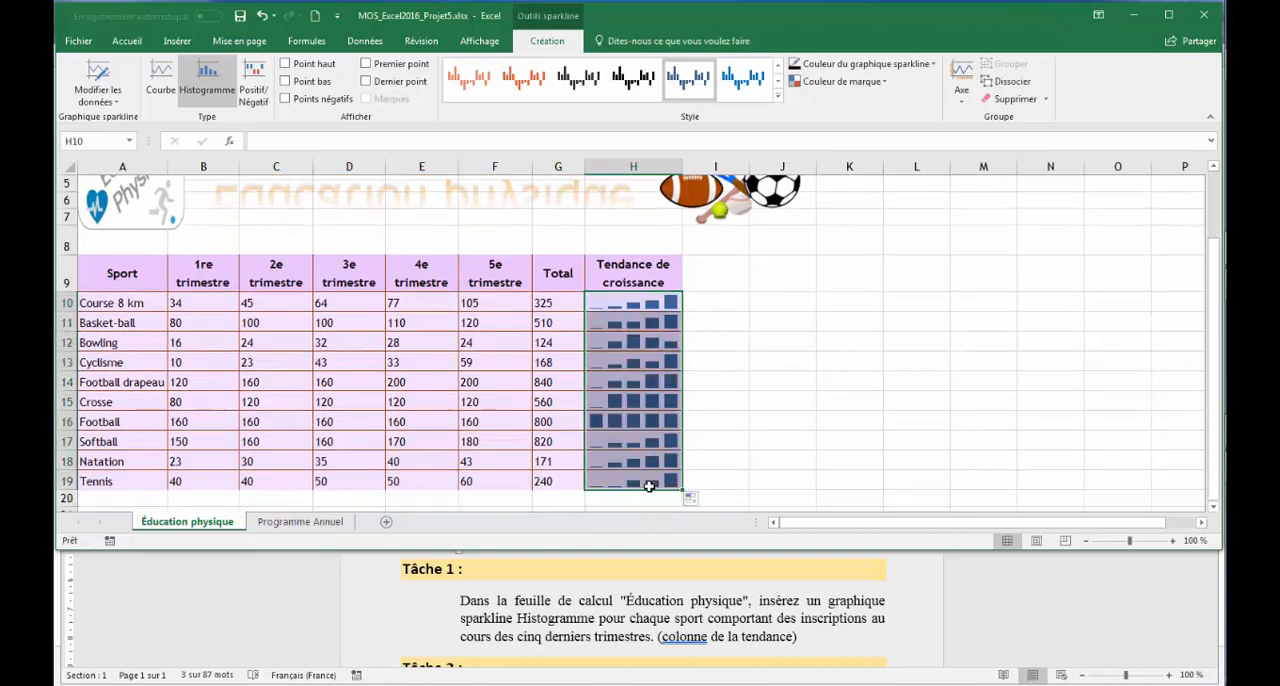
Switch to the Word instructions to read Tâche 2, and open the "Programme Annuel" sheet in Excel
click(728, 620)
scroll(1210, 663, down, 3)
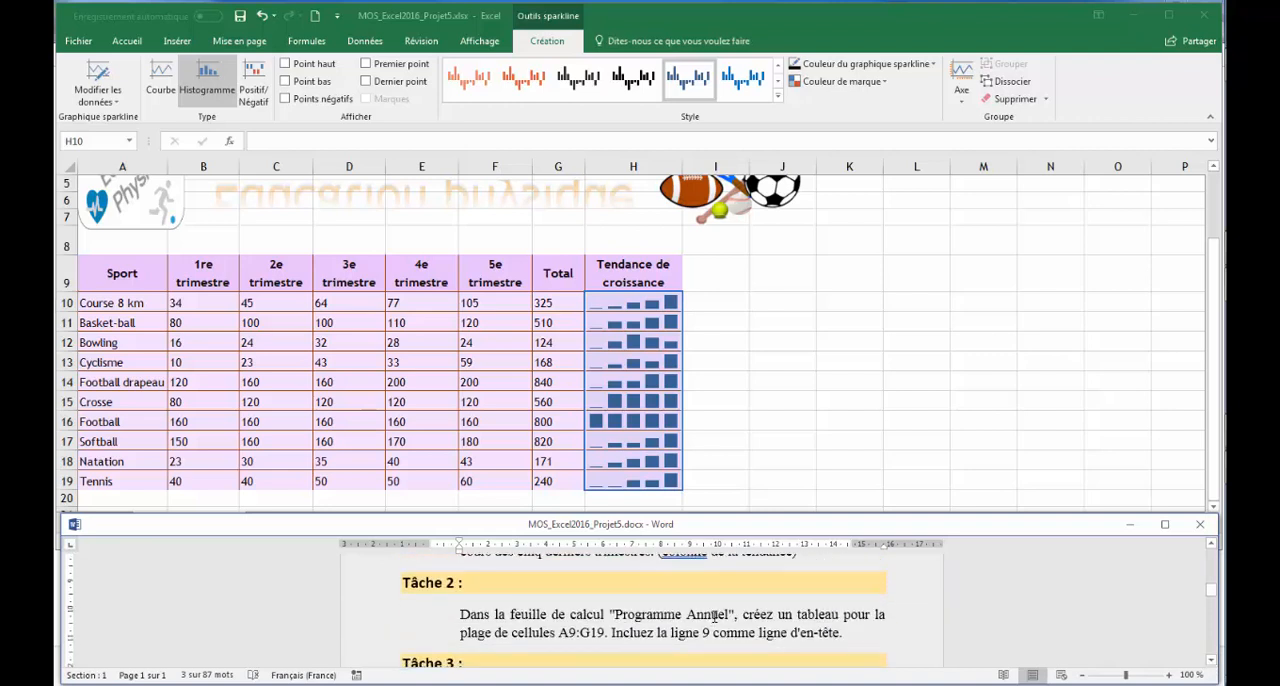
click(796, 417)
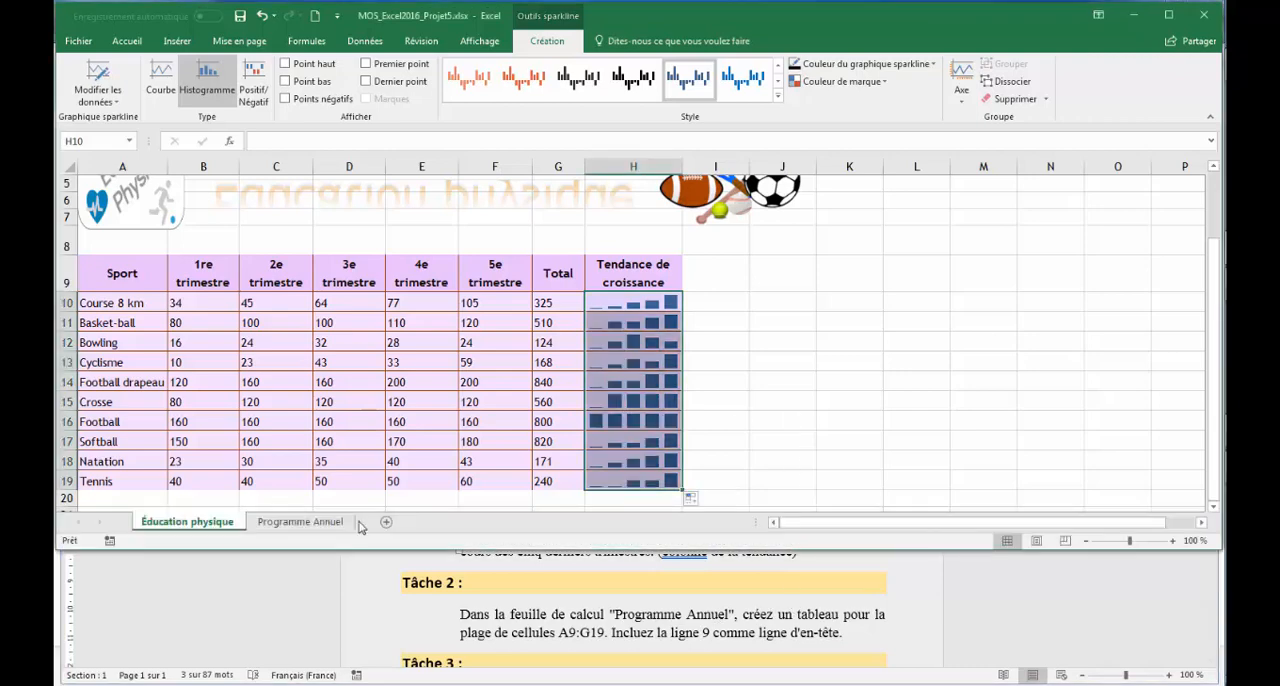
click(300, 522)
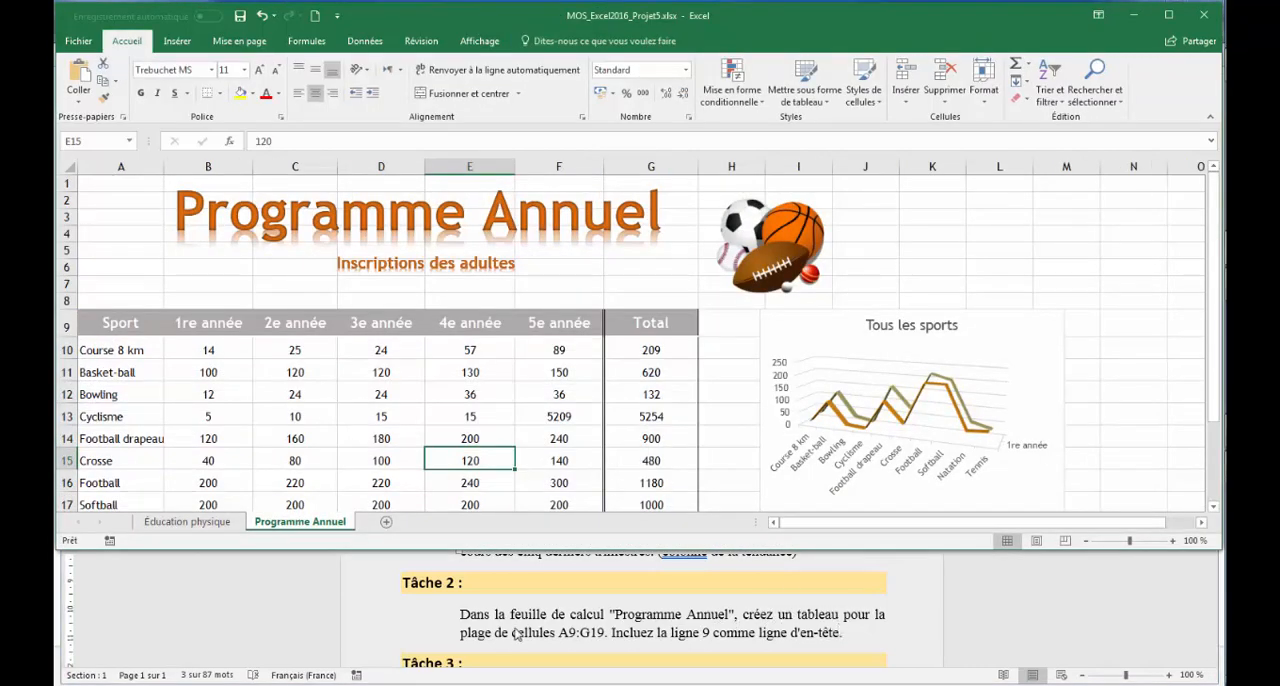
Copy the reference A9:G19 from the Word instructions and use it to select that range on the "Programme Annuel" sheet
mouse_move(562, 638)
mouse_down()
mouse_move(598, 638)
mouse_move(576, 638)
mouse_up()
right_click(576, 638)
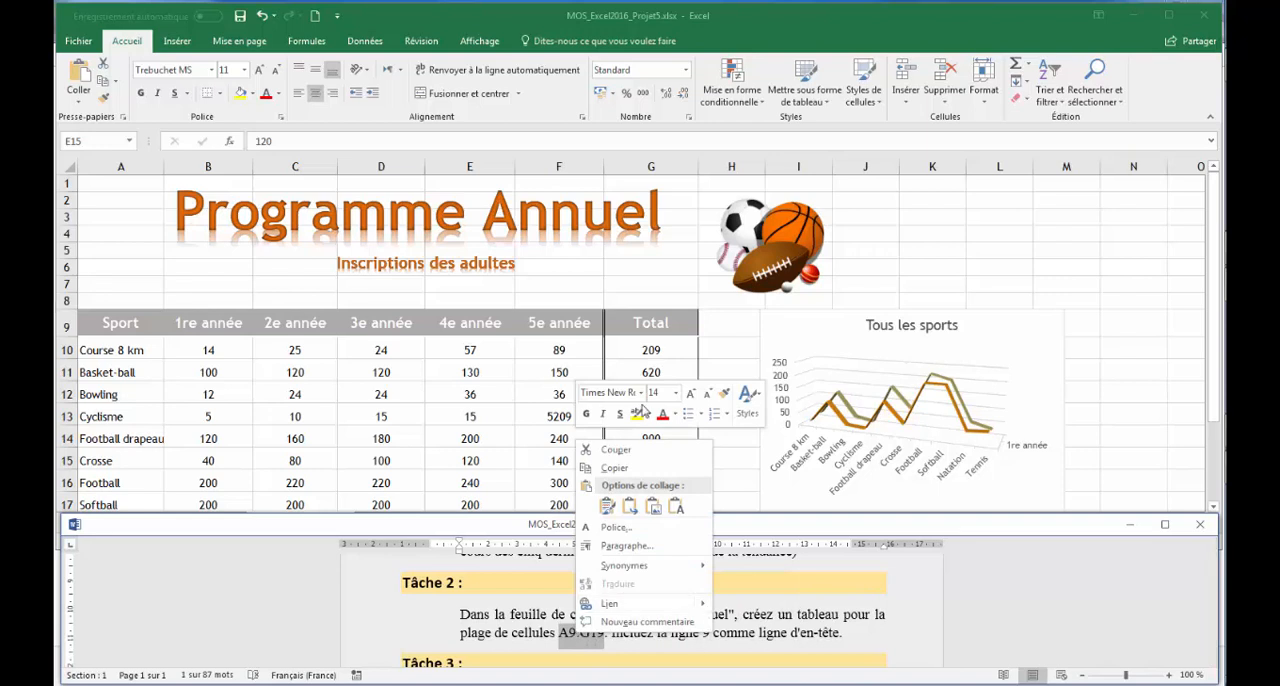
click(614, 468)
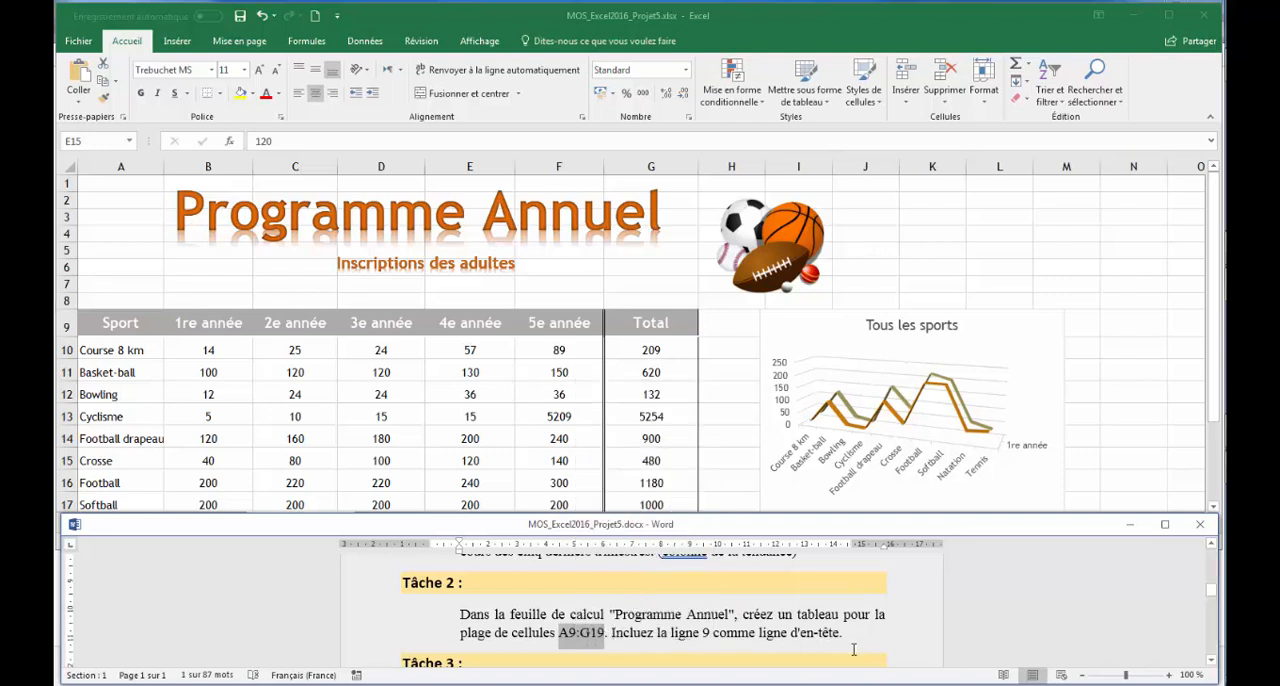
click(80, 141)
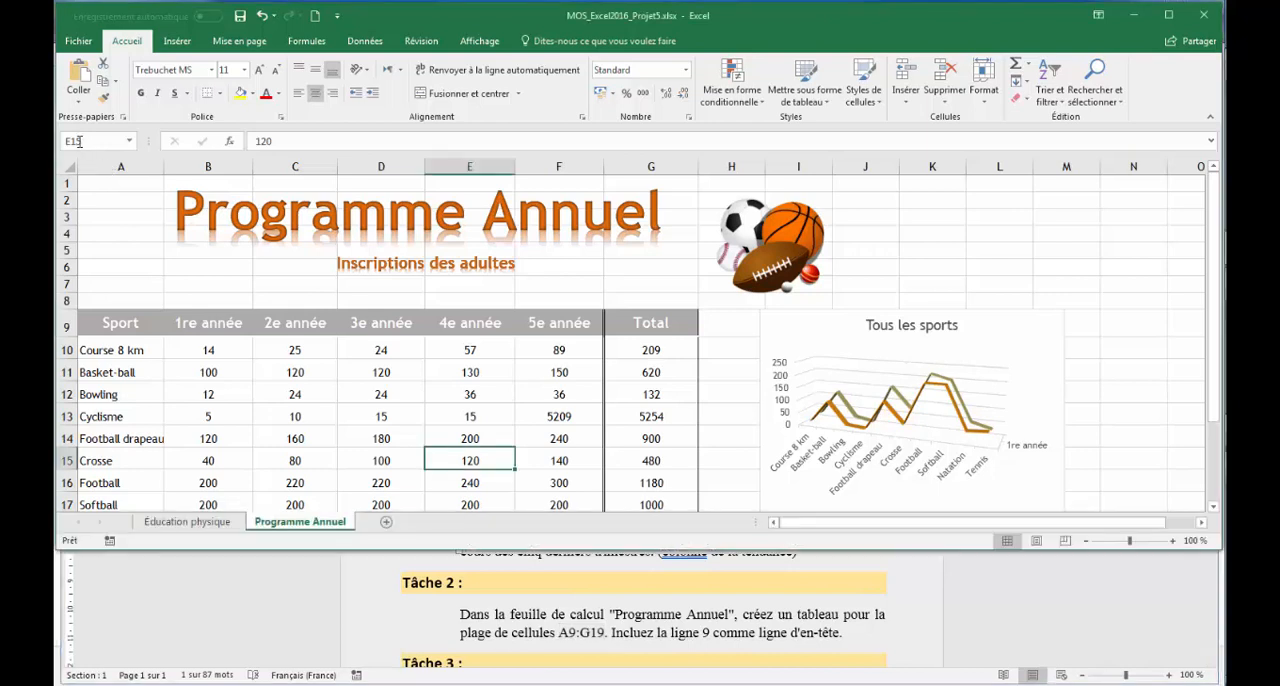
click(92, 141)
key(ctrl+v)
key(Return)
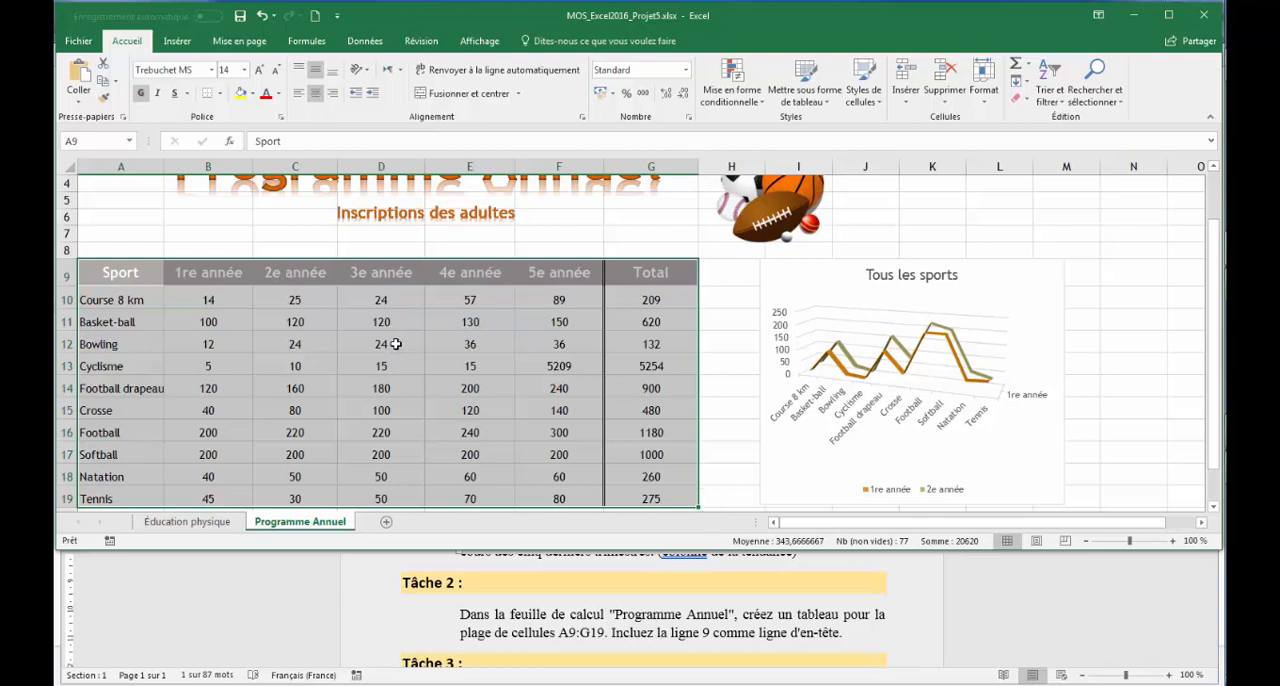
Create a table from the range A9:G19 on the "Programme Annuel" sheet, with row 9 as headers
click(396, 344)
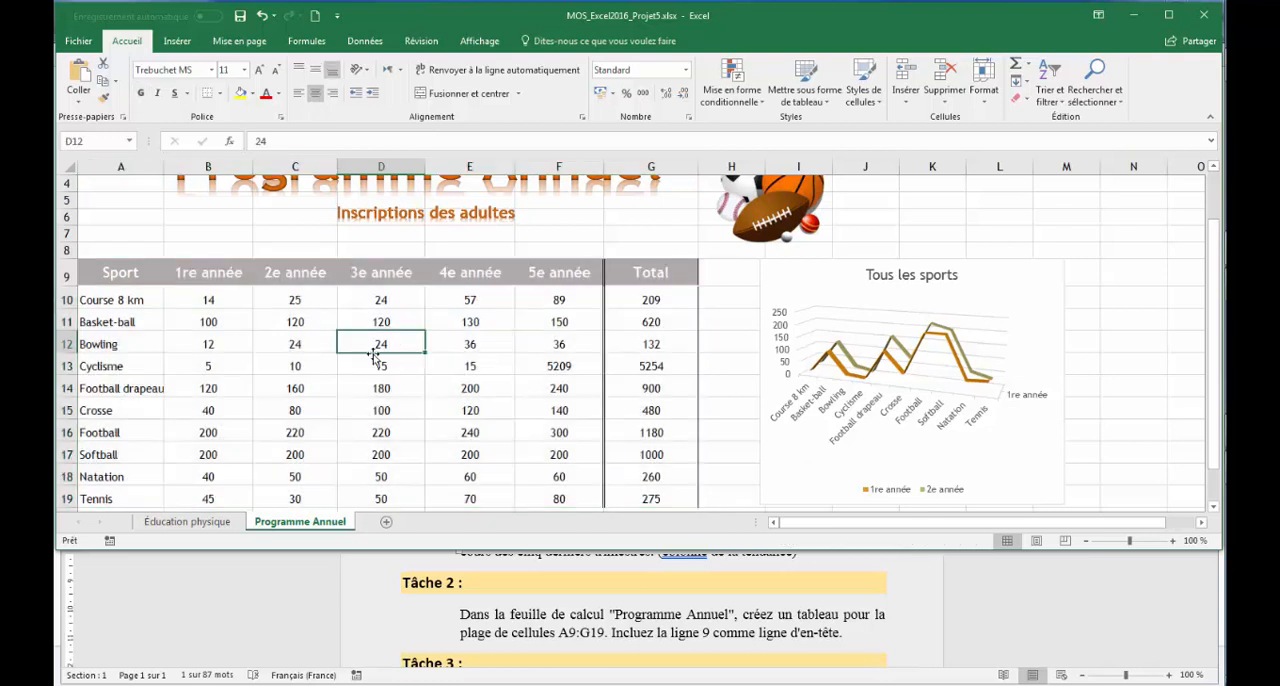
click(177, 41)
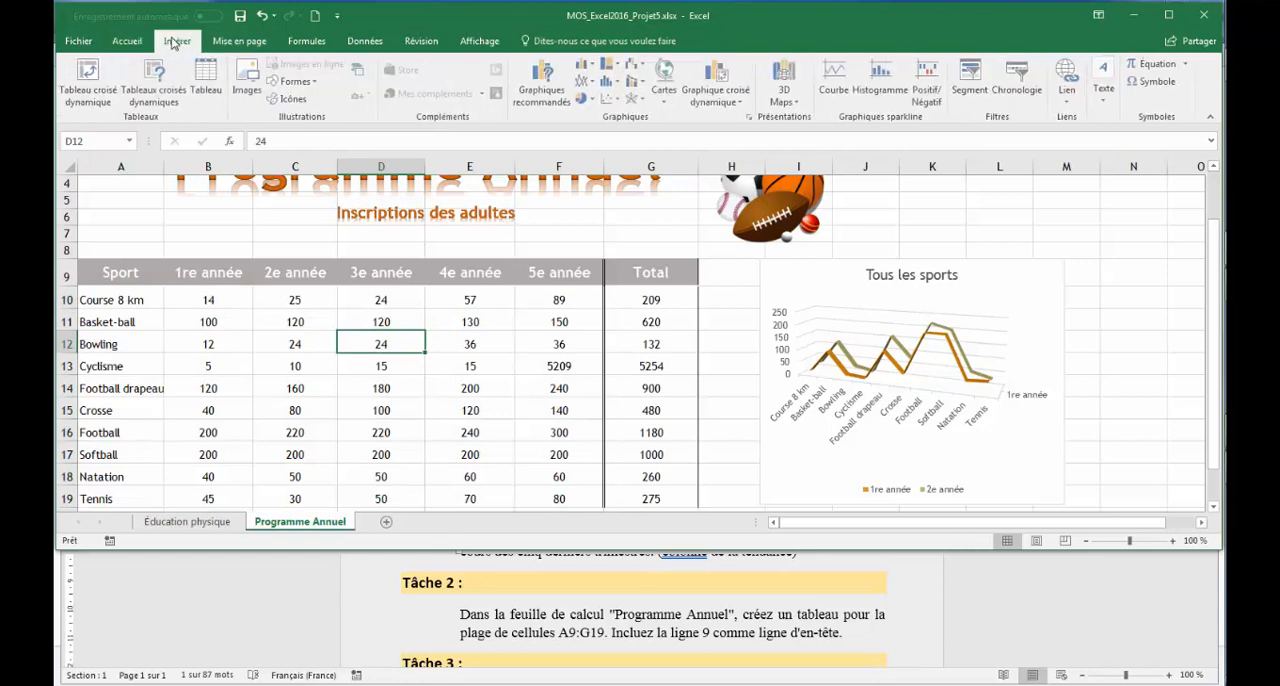
click(218, 76)
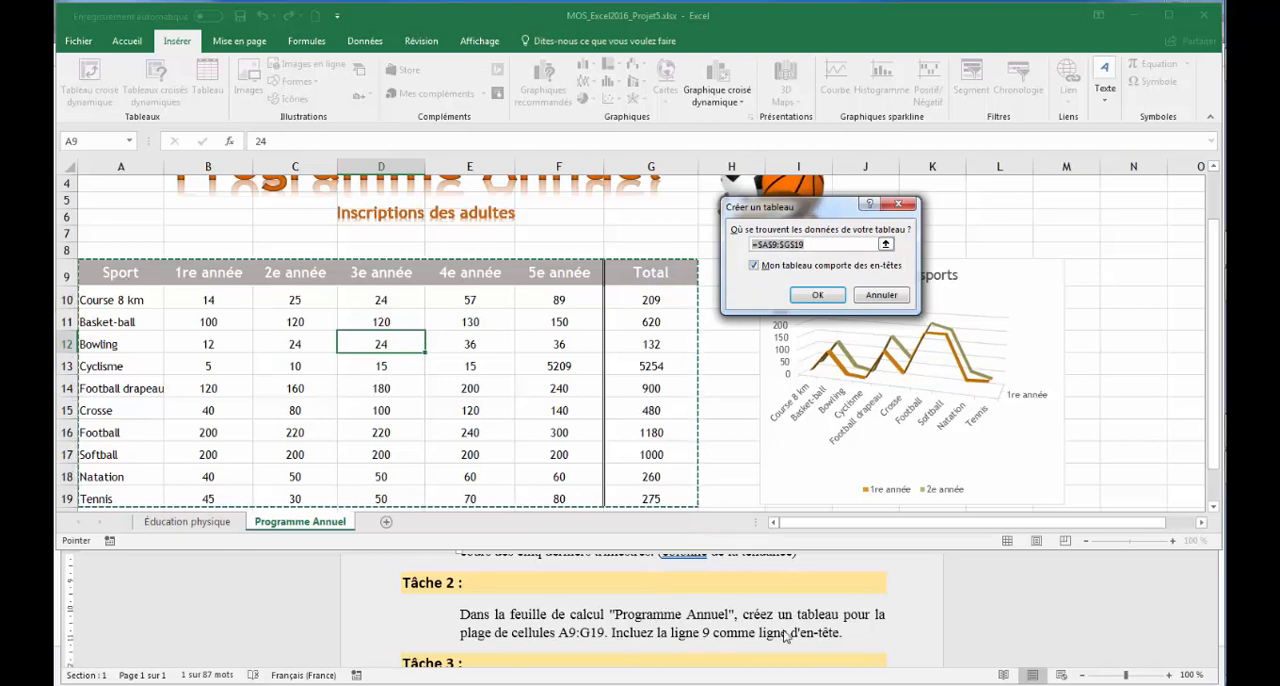
click(818, 297)
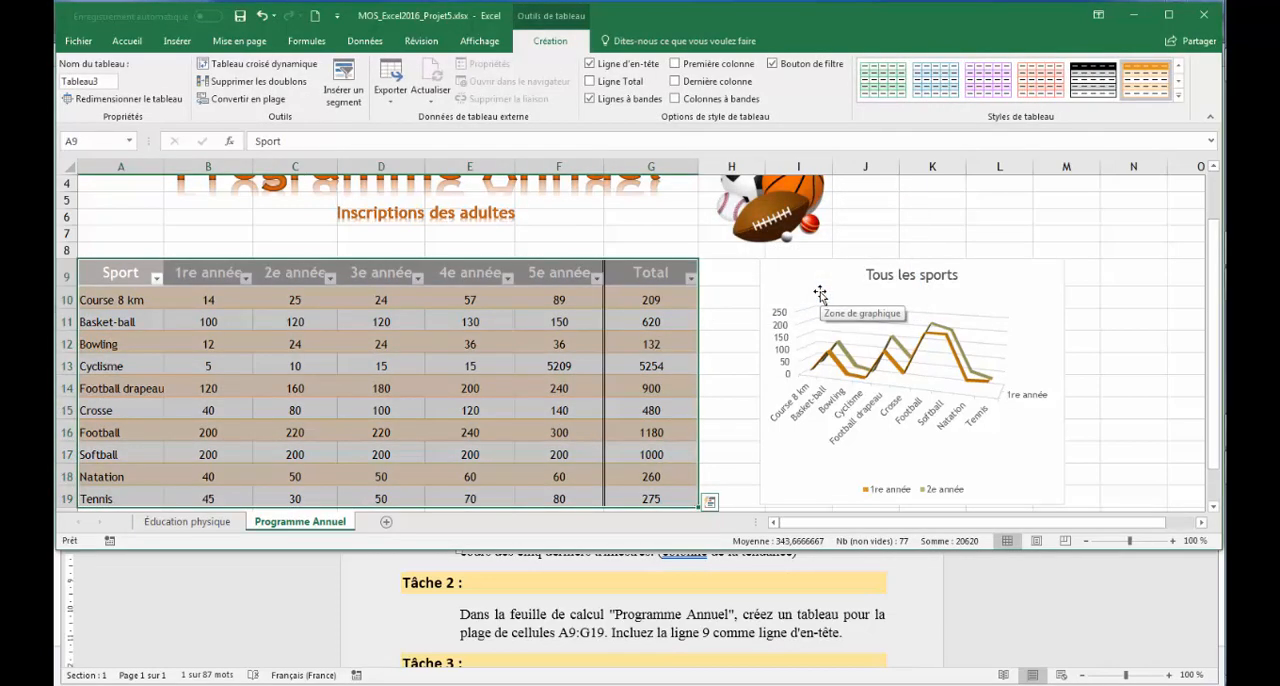
Read Tâche 3 in the Word instructions and unhide the "Conclusion" worksheet in Excel
click(928, 652)
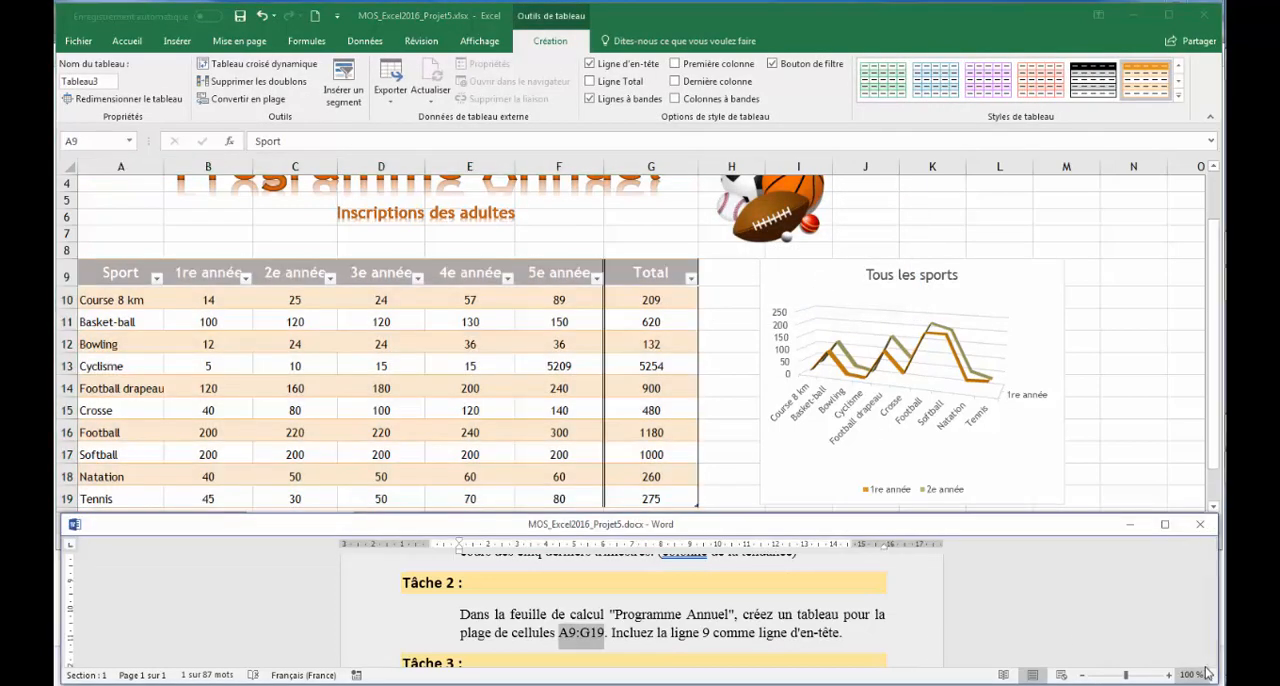
click(1211, 662)
click(1211, 662)
click(1211, 662)
click(1211, 662)
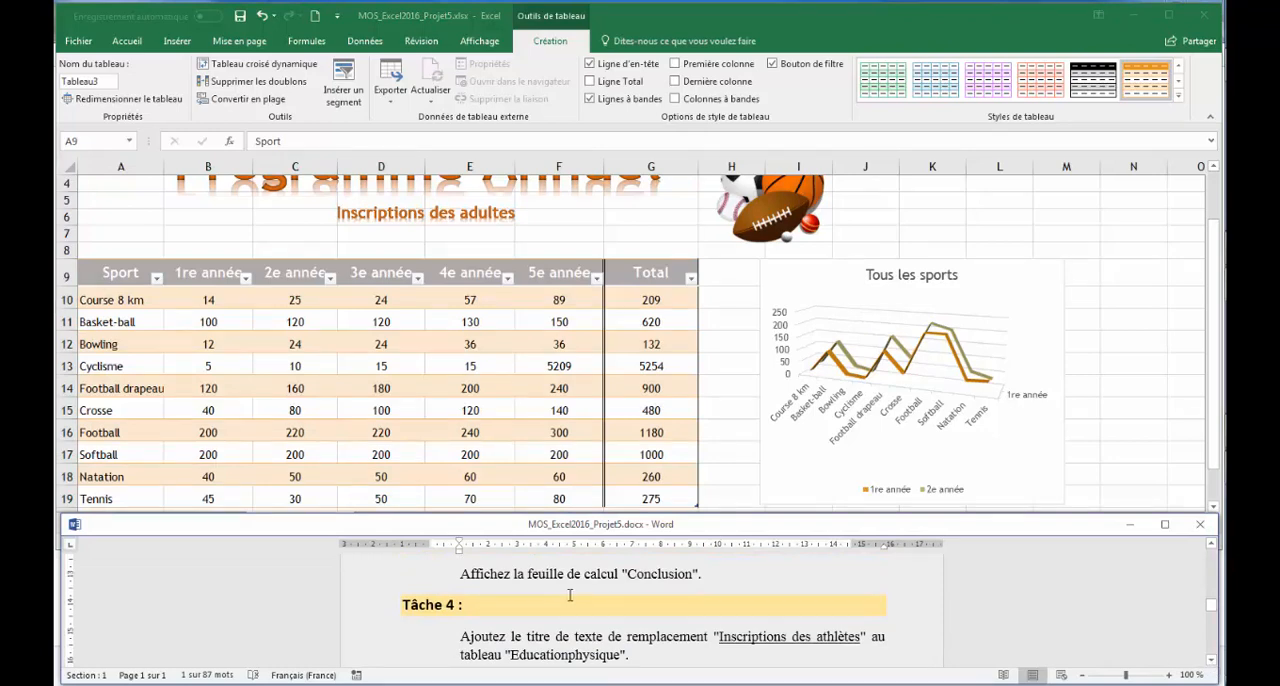
click(685, 494)
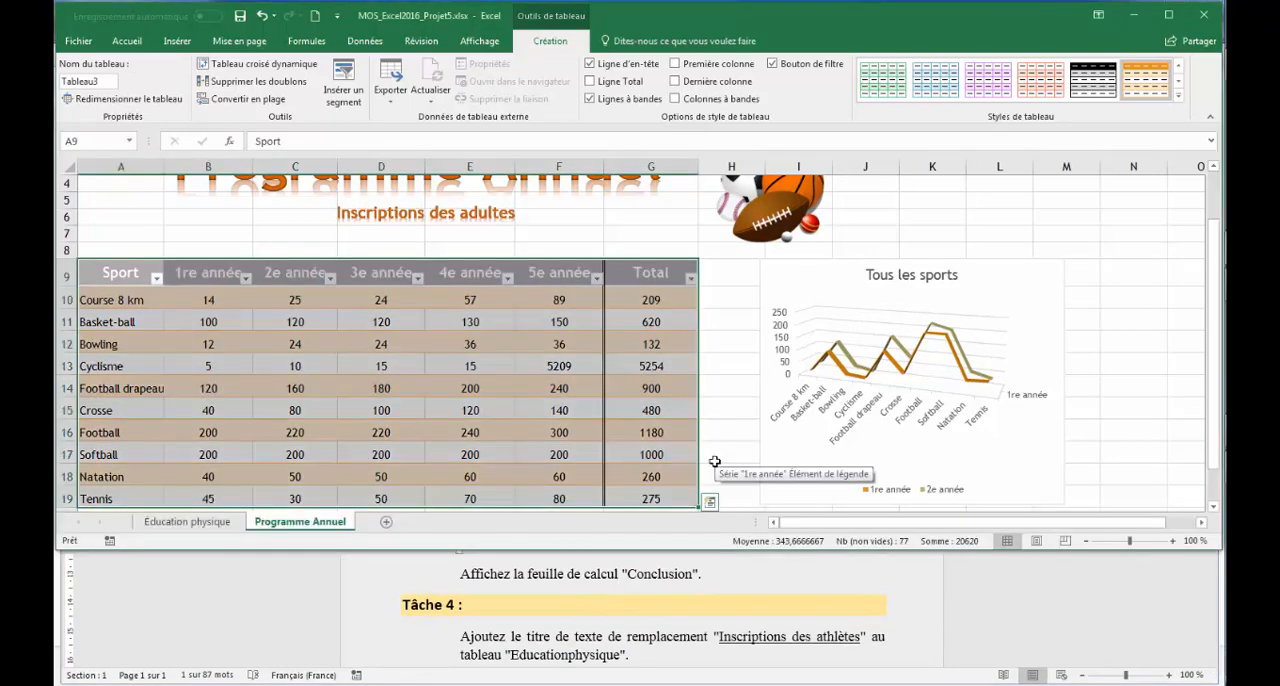
click(190, 521)
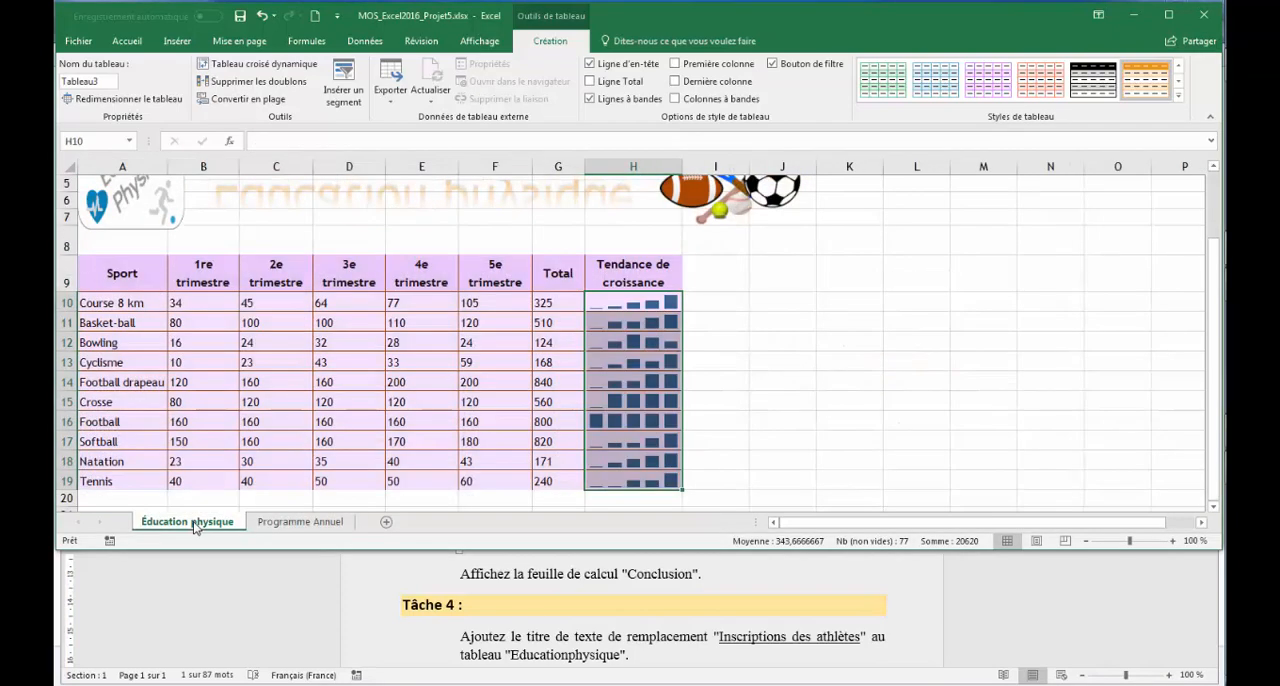
click(266, 519)
right_click(273, 526)
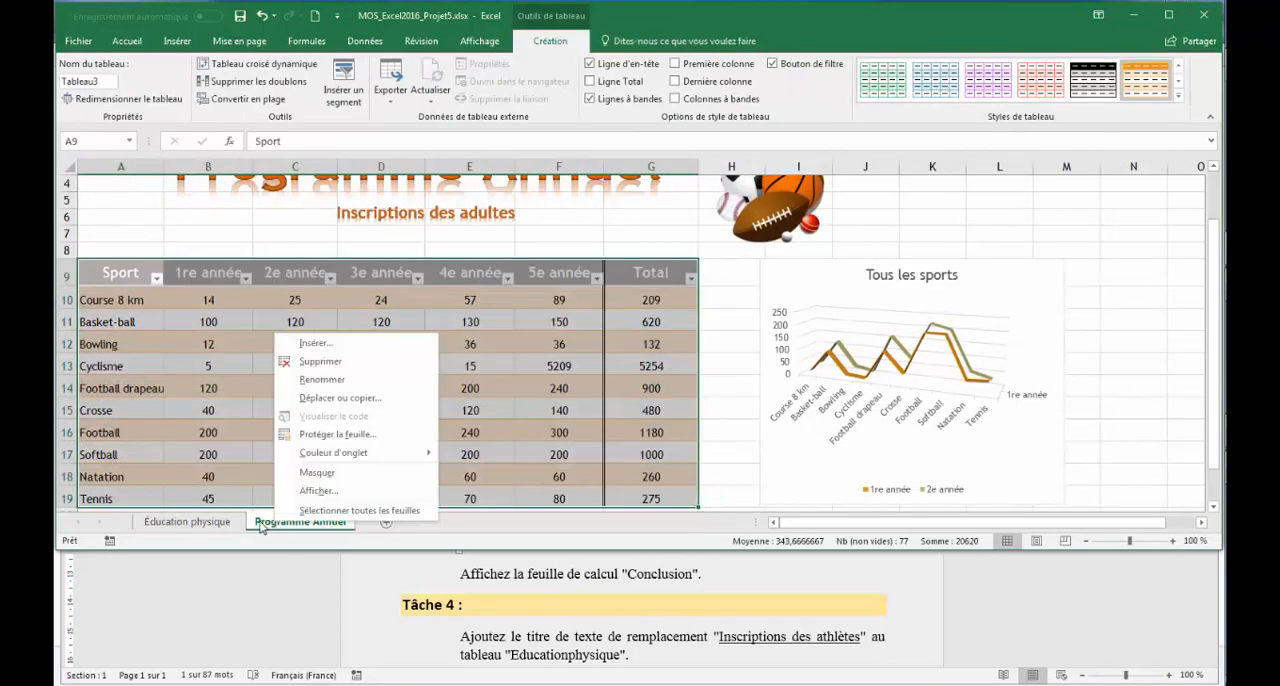
click(320, 491)
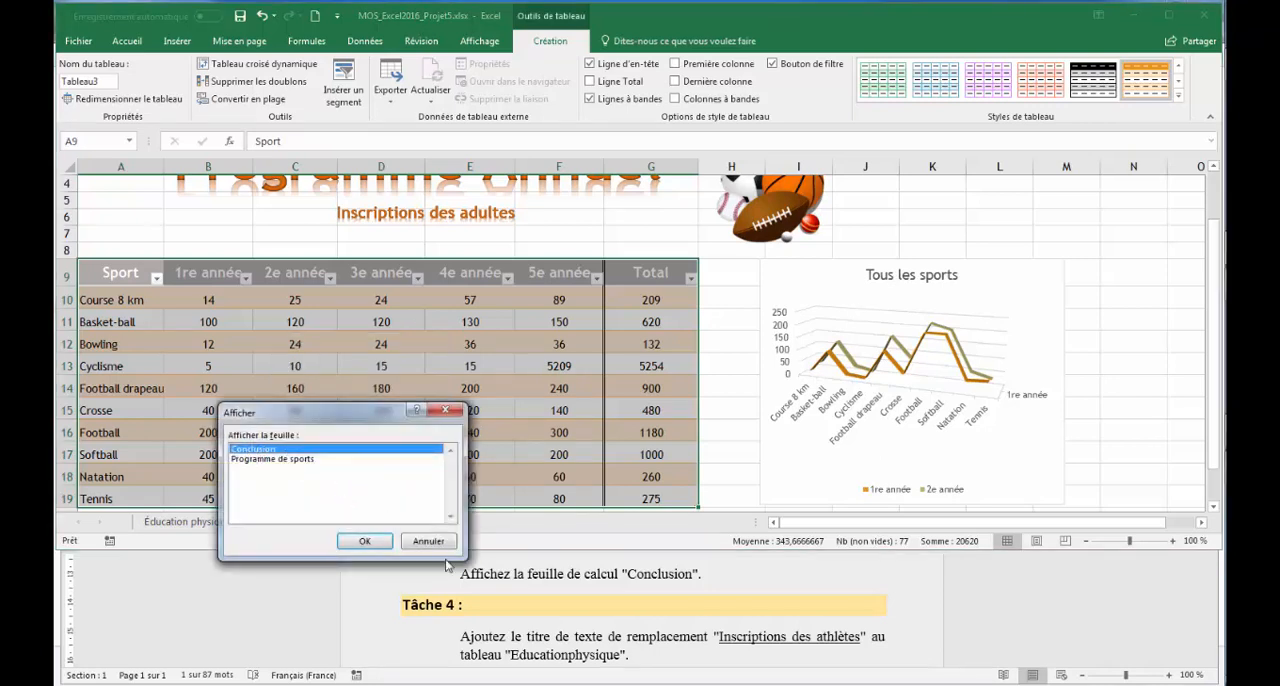
click(365, 541)
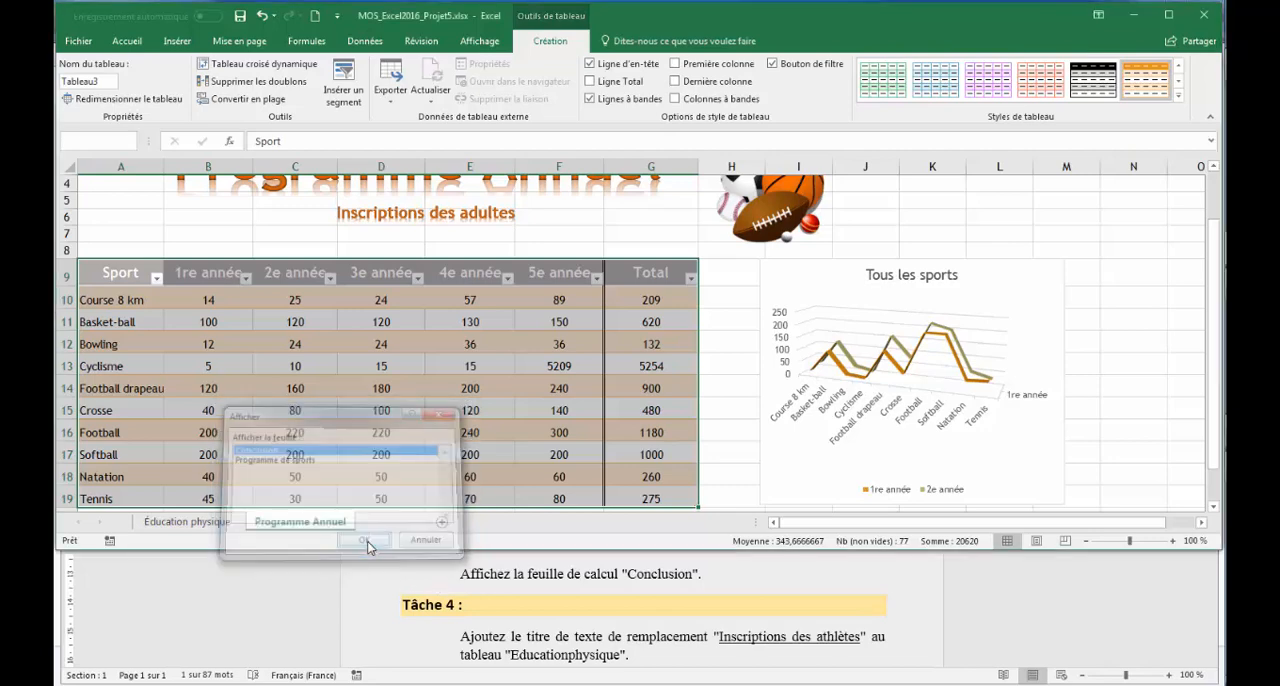
Switch to the Word instructions and copy the title "Inscriptions des athlètes" from Tâche 4
click(708, 639)
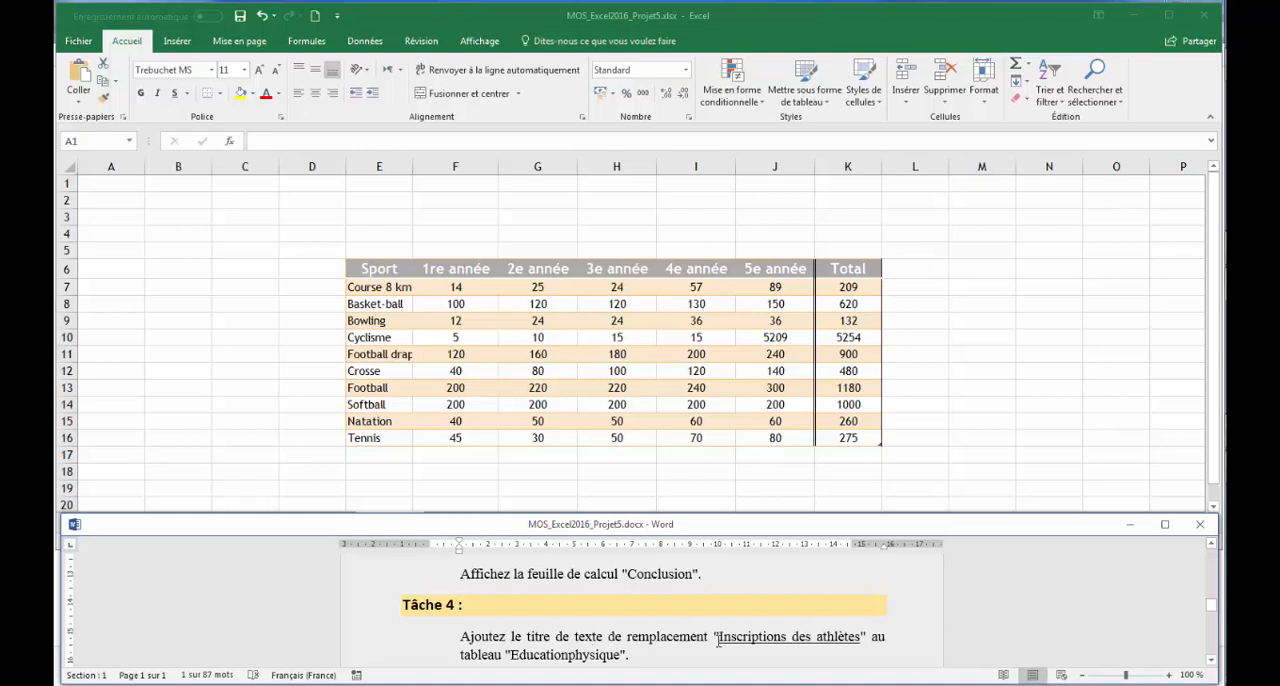
drag(719, 640, 859, 640)
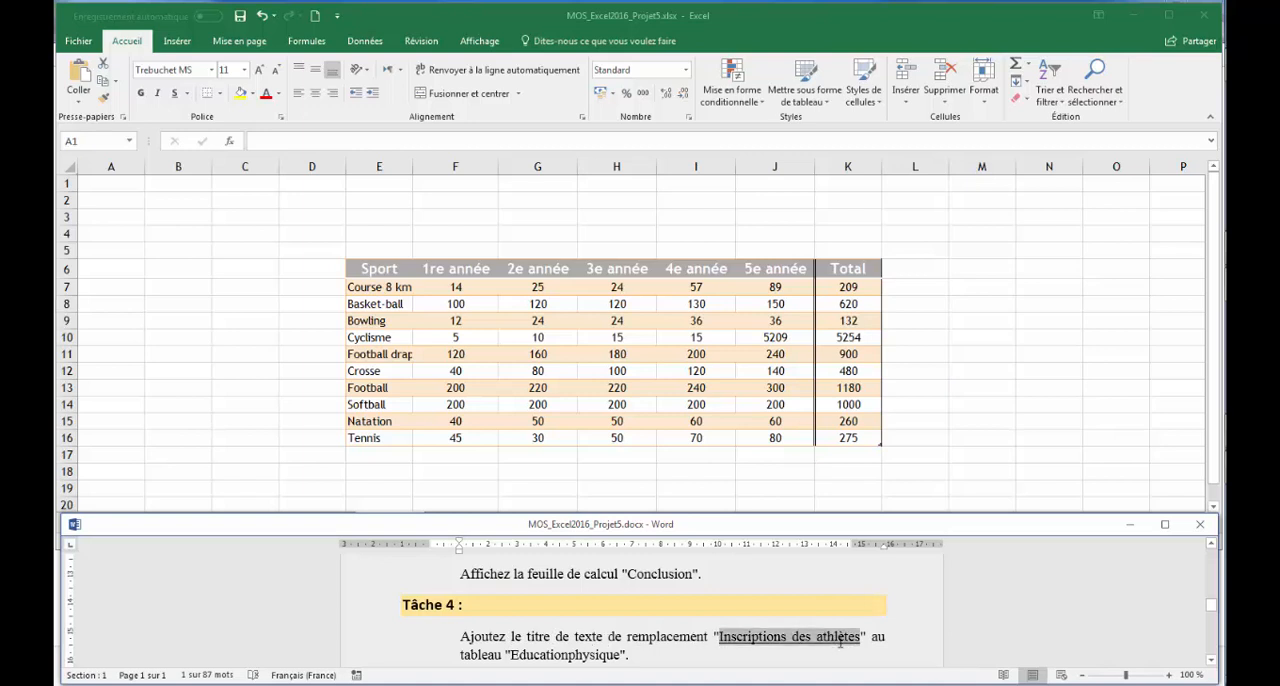
right_click(788, 639)
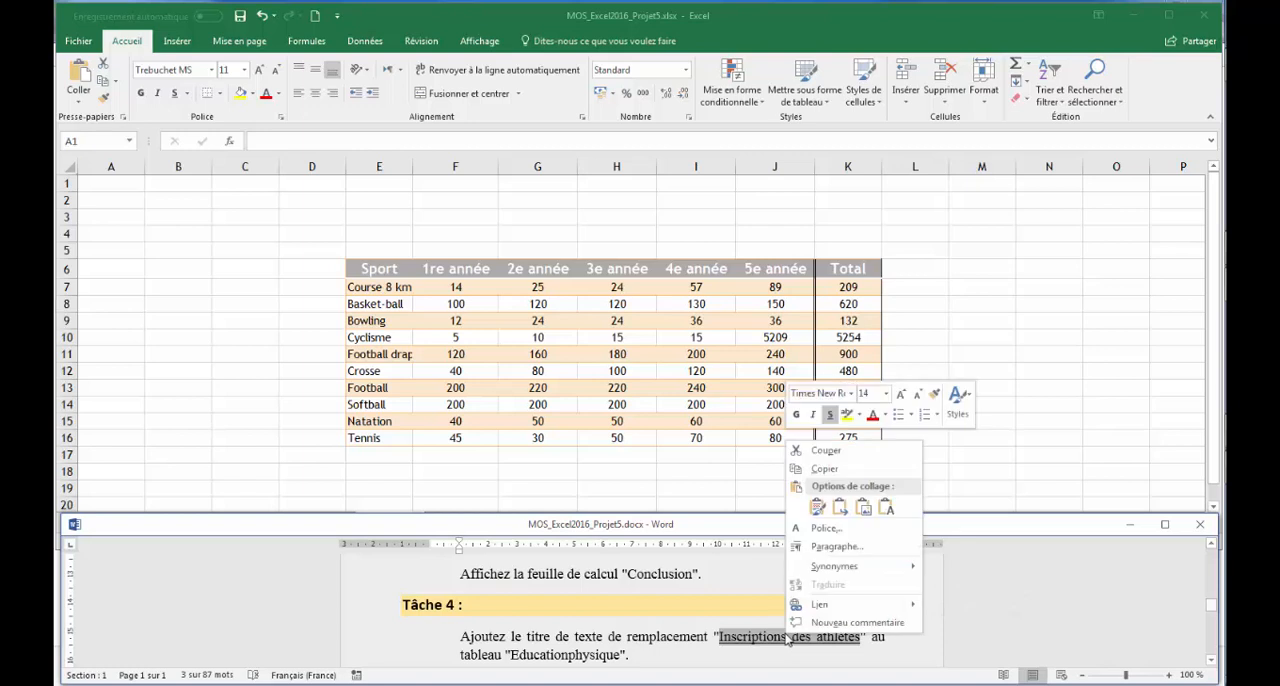
click(830, 470)
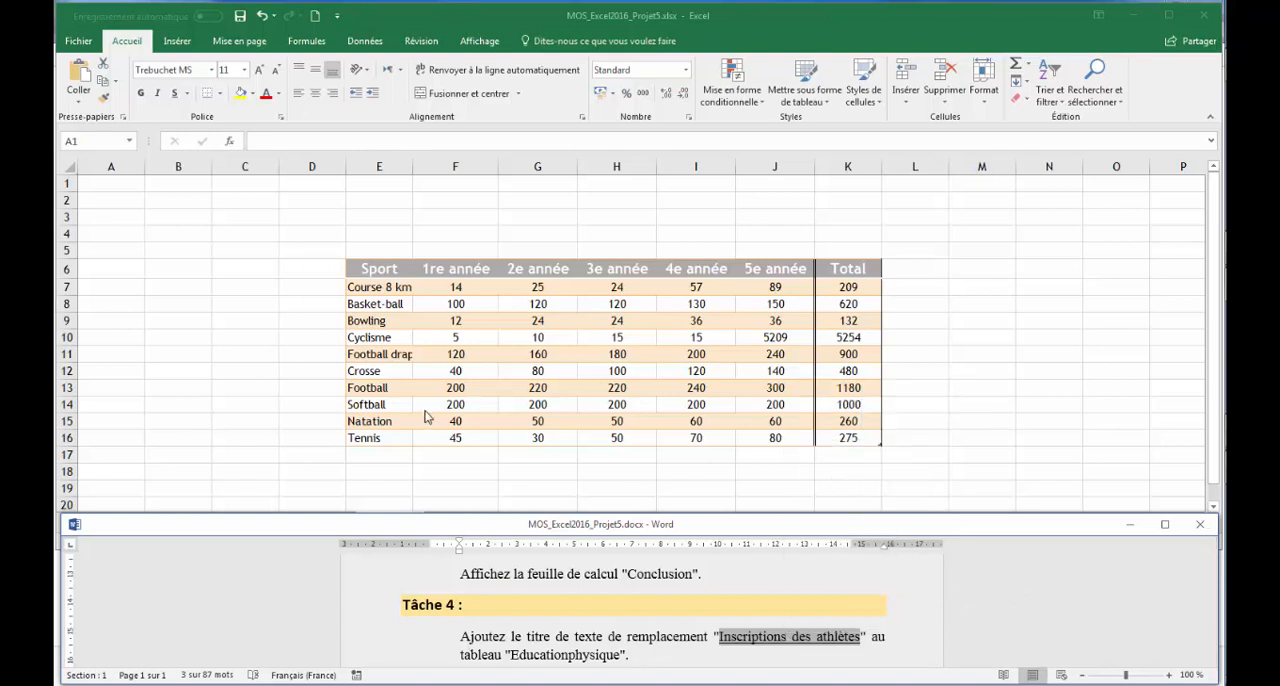
Return to Excel and set the alternative text title of the "Educationphysique" table to "Inscriptions des athlètes"
click(428, 420)
click(129, 141)
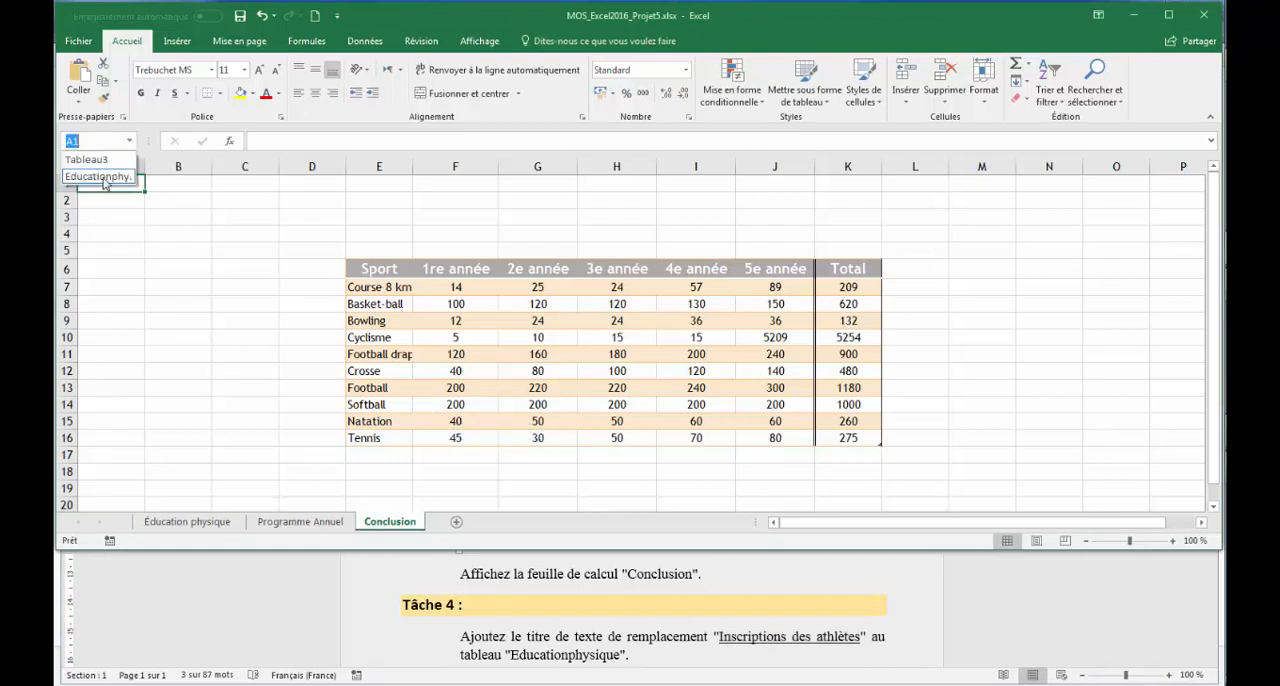
click(100, 176)
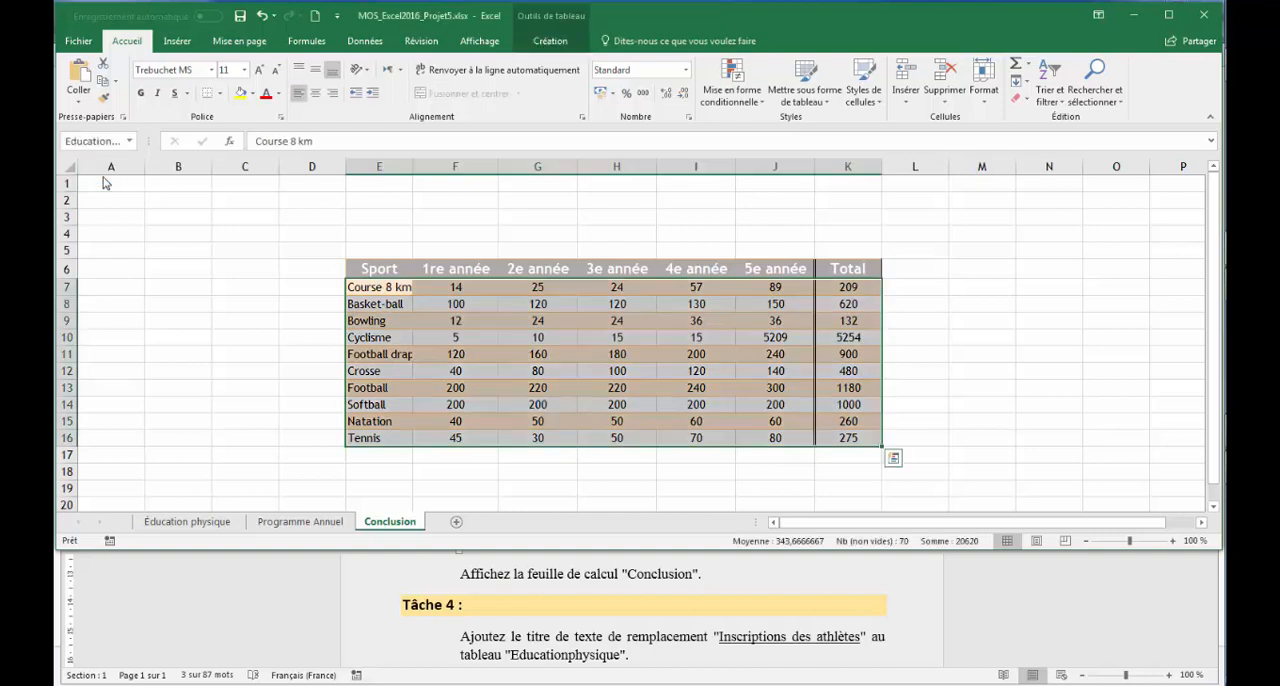
right_click(434, 380)
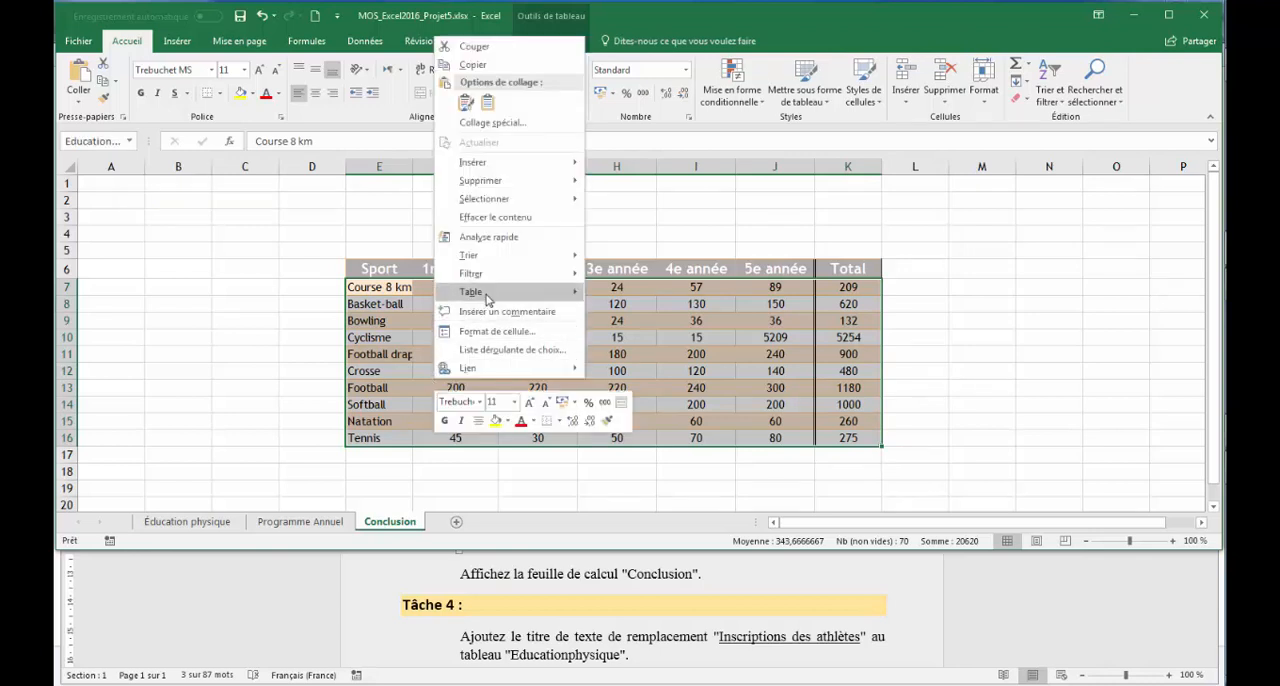
mouse_move(488, 292)
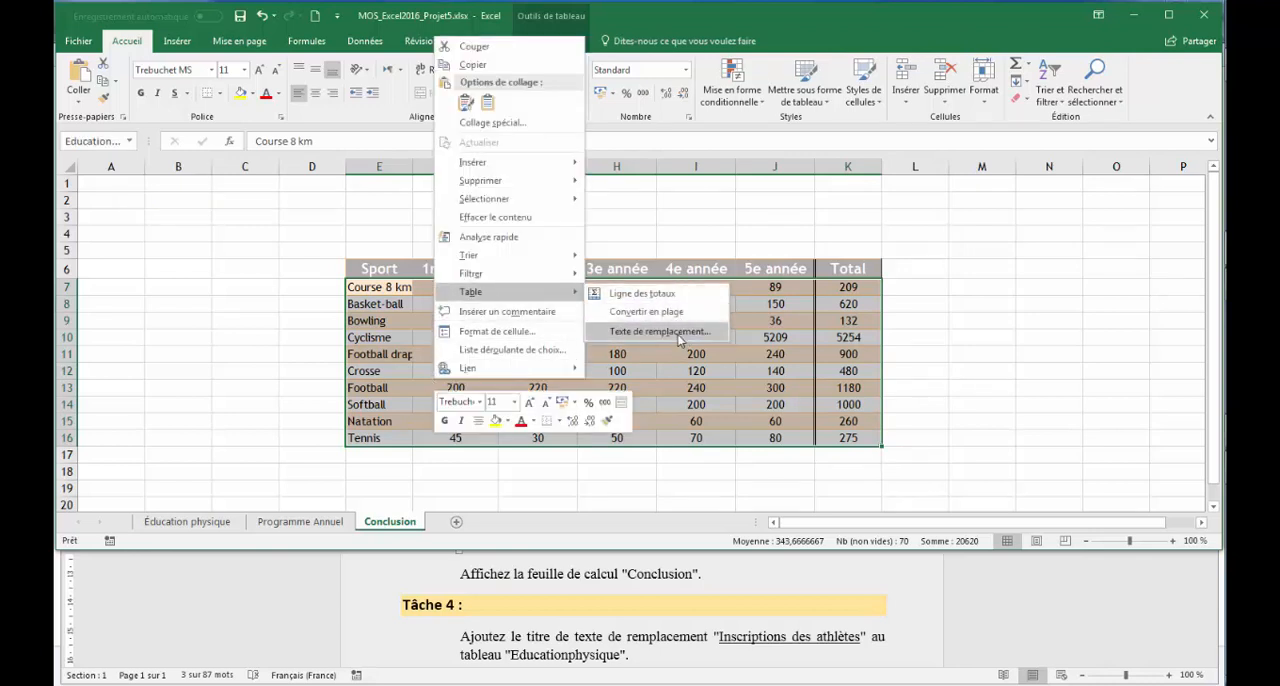
click(679, 339)
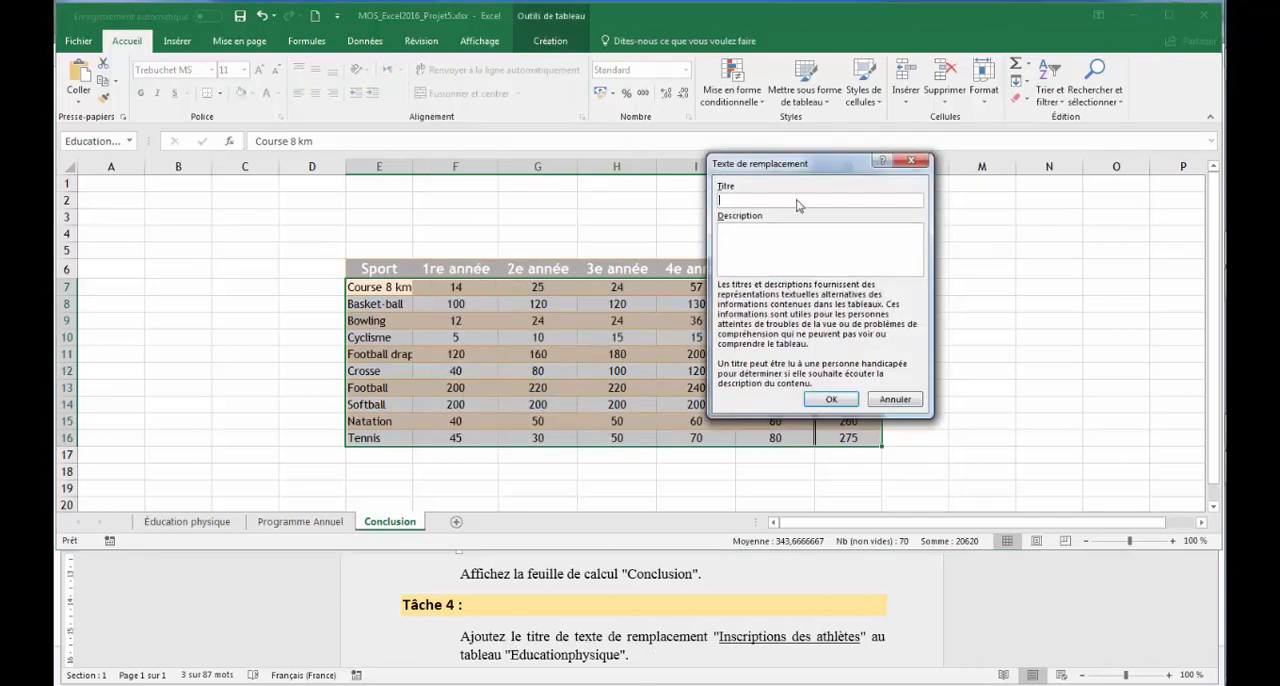
key(ctrl+v)
click(829, 400)
Switch to the Word instructions and look for the task following Tâche 4
click(1163, 627)
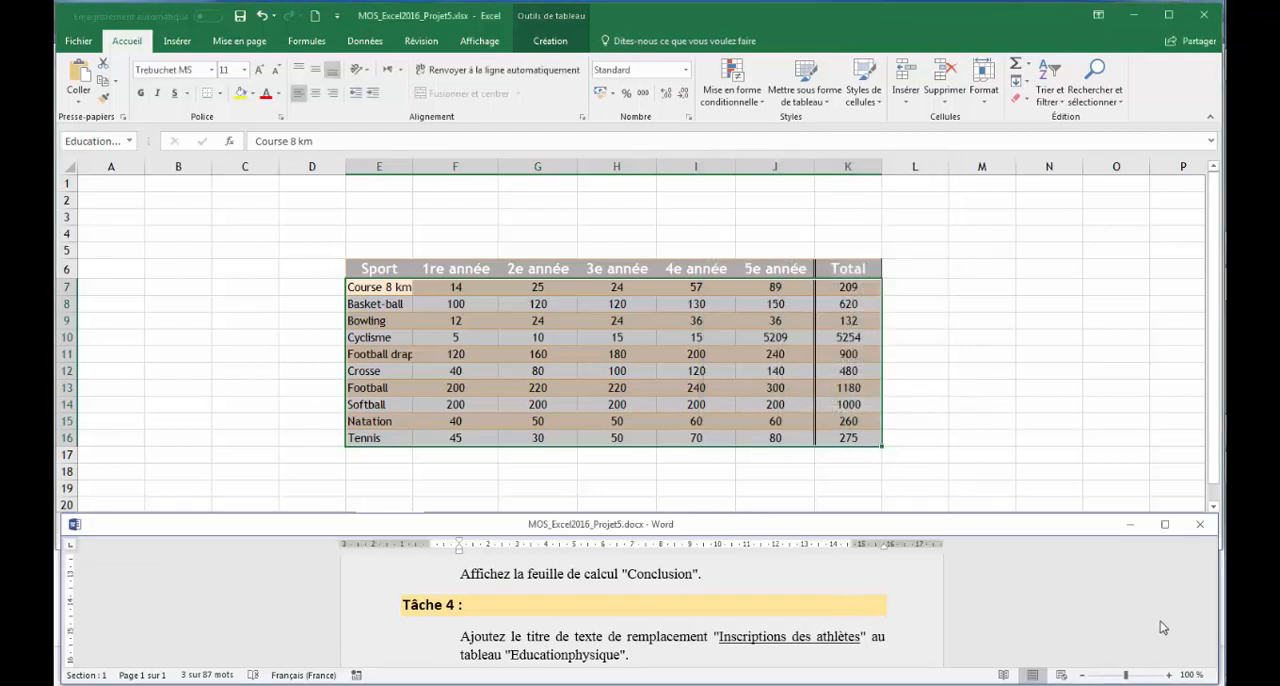
click(1211, 663)
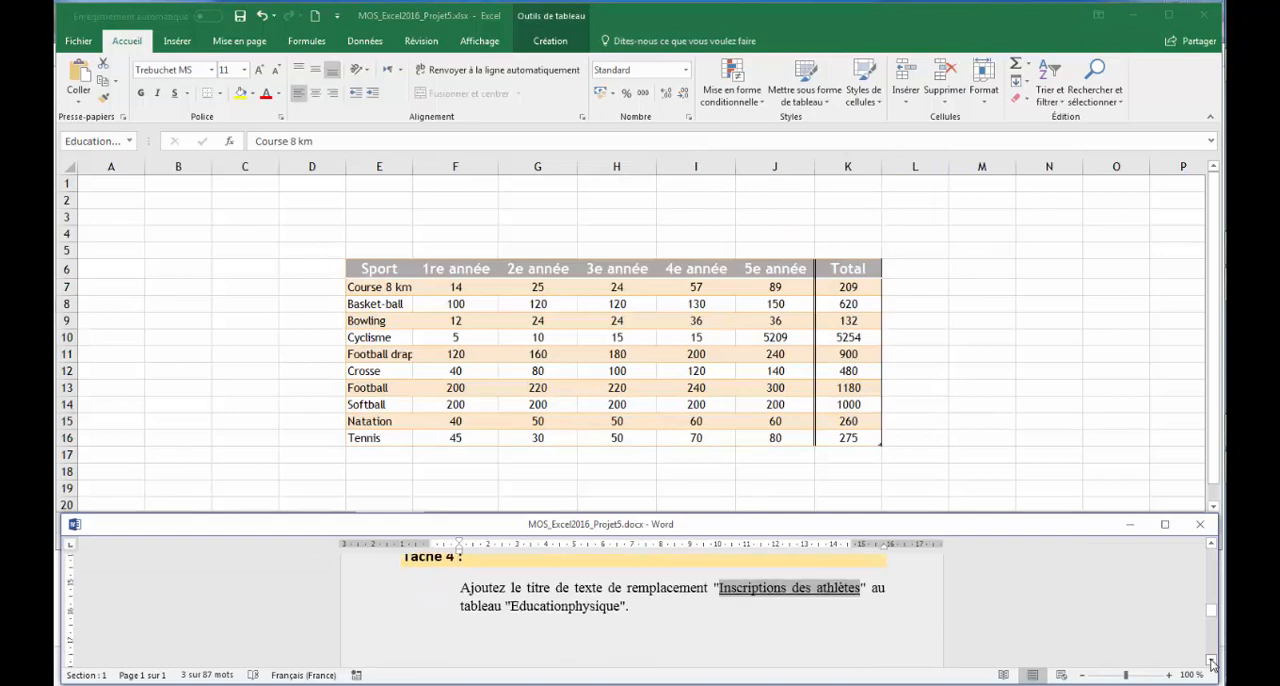